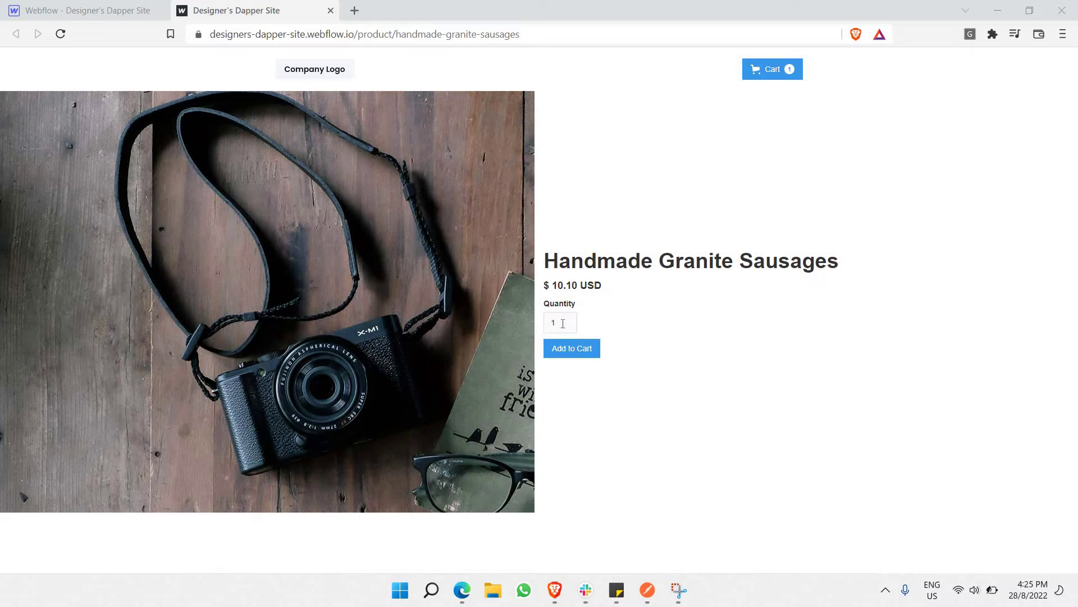
left_click(769, 77)
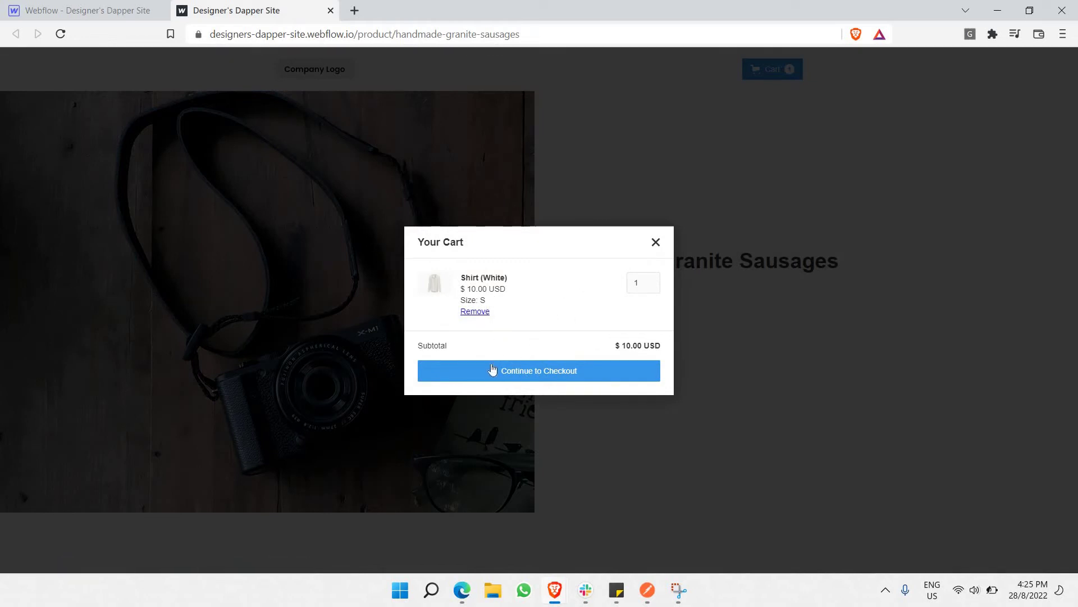
left_click(656, 242)
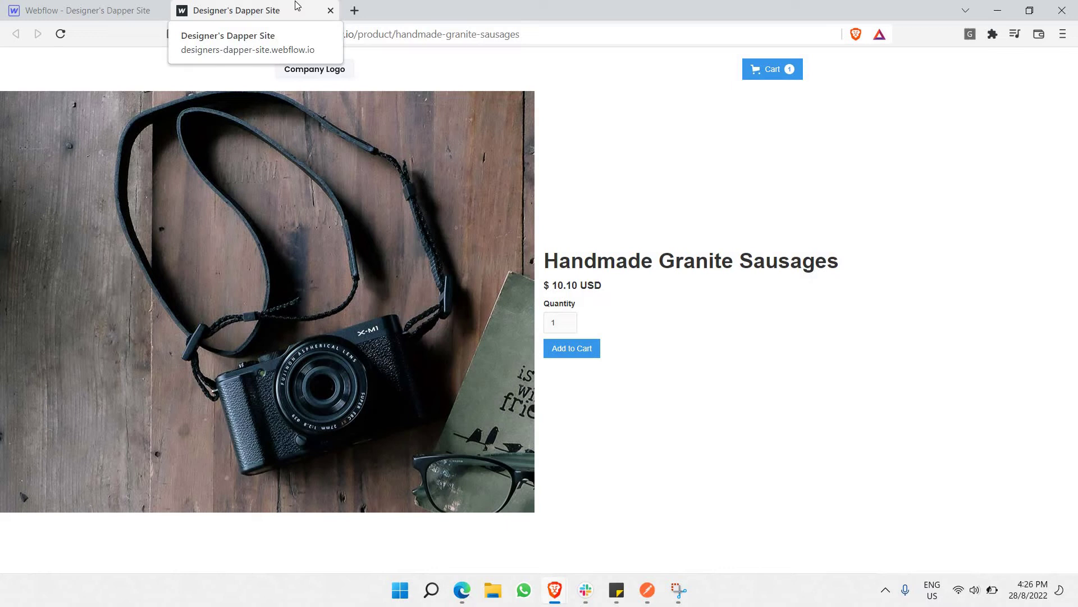
Return to the Designer, zoom in, dismiss the Publish popup and open Project Settings.
left_click(112, 7)
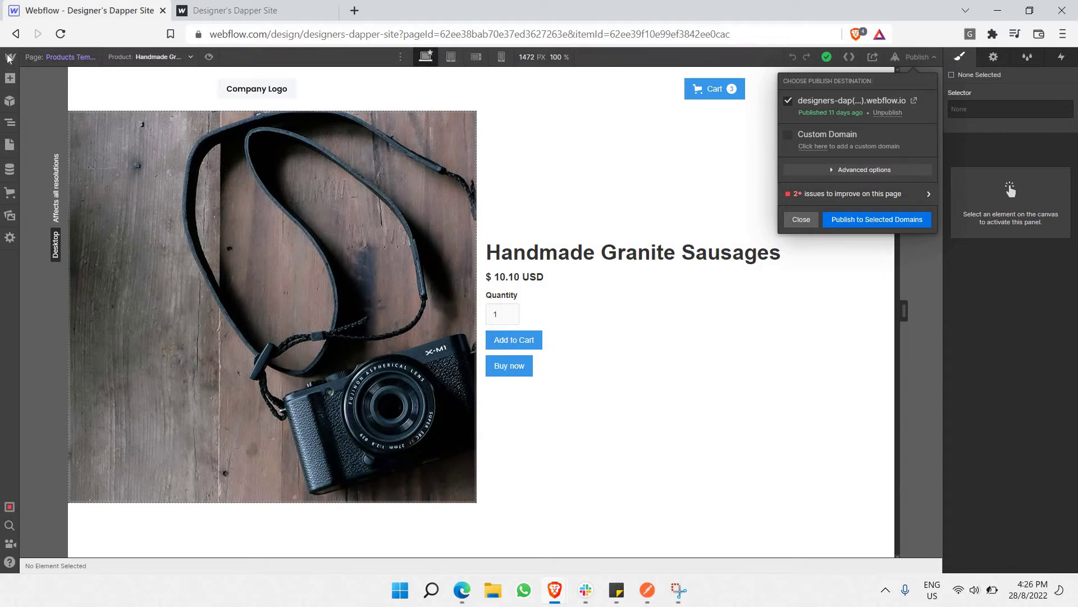
key("ctrl+plus")
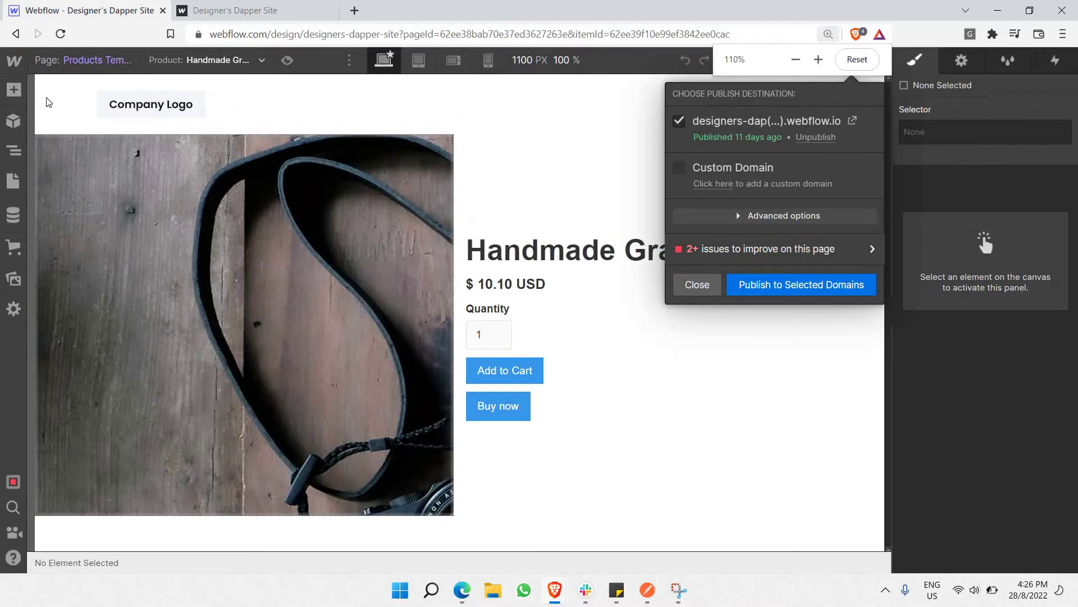
left_click(14, 66)
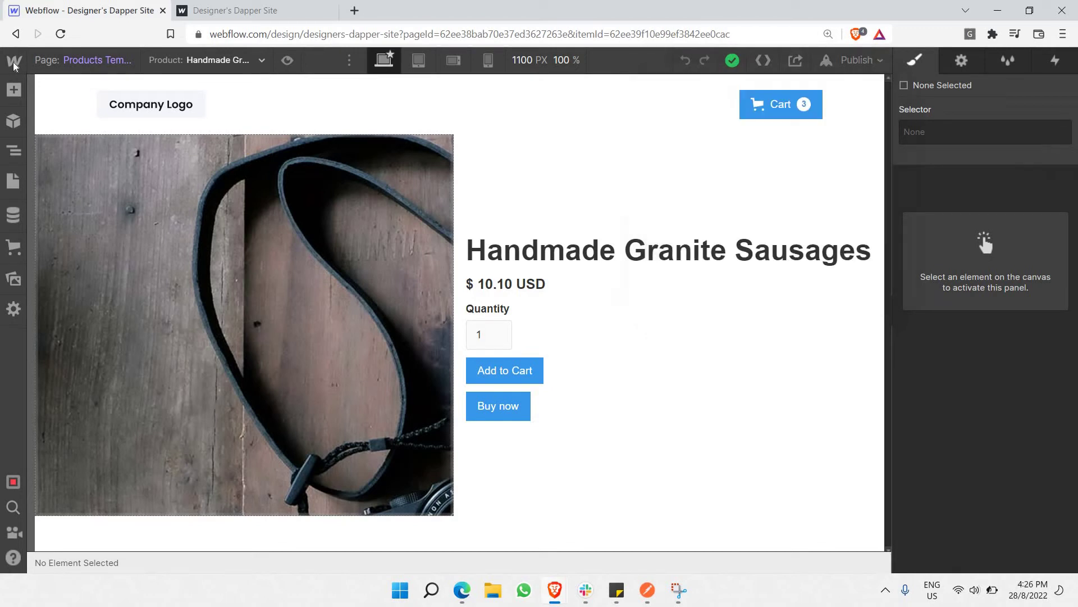
mouse_move(14, 65)
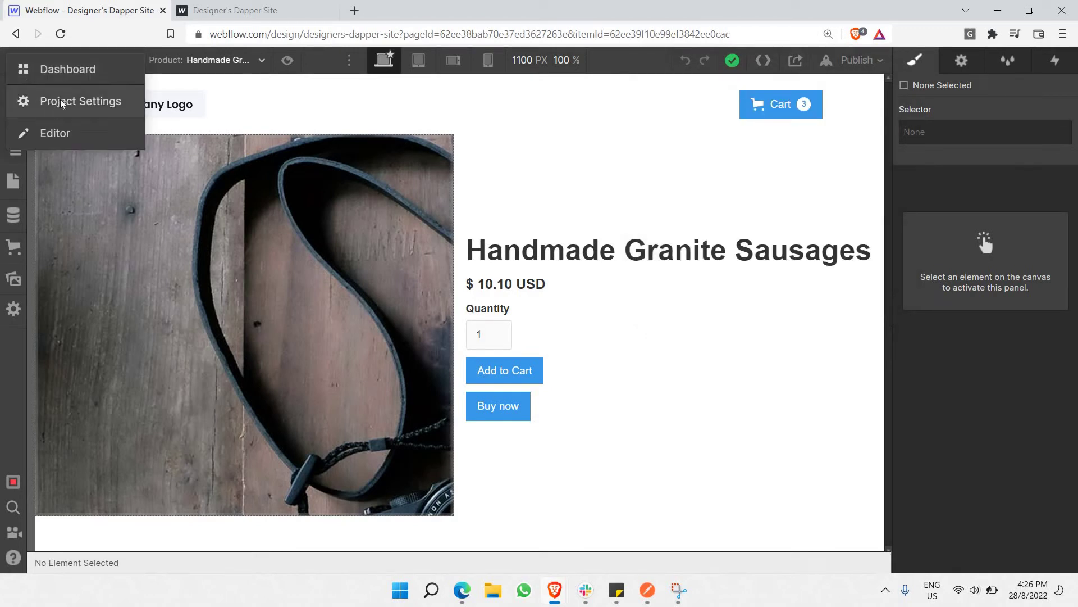
left_click(61, 101)
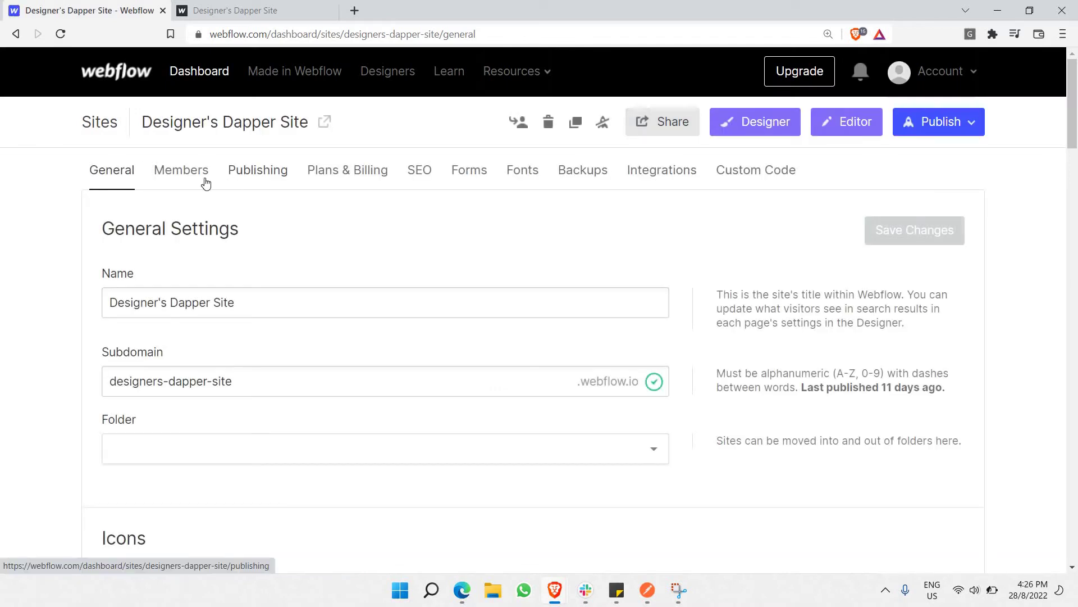
Review the Standard $29, Plus $74 and Advanced $212 plans under Plans & Billing, highlighting $29.
left_click(344, 175)
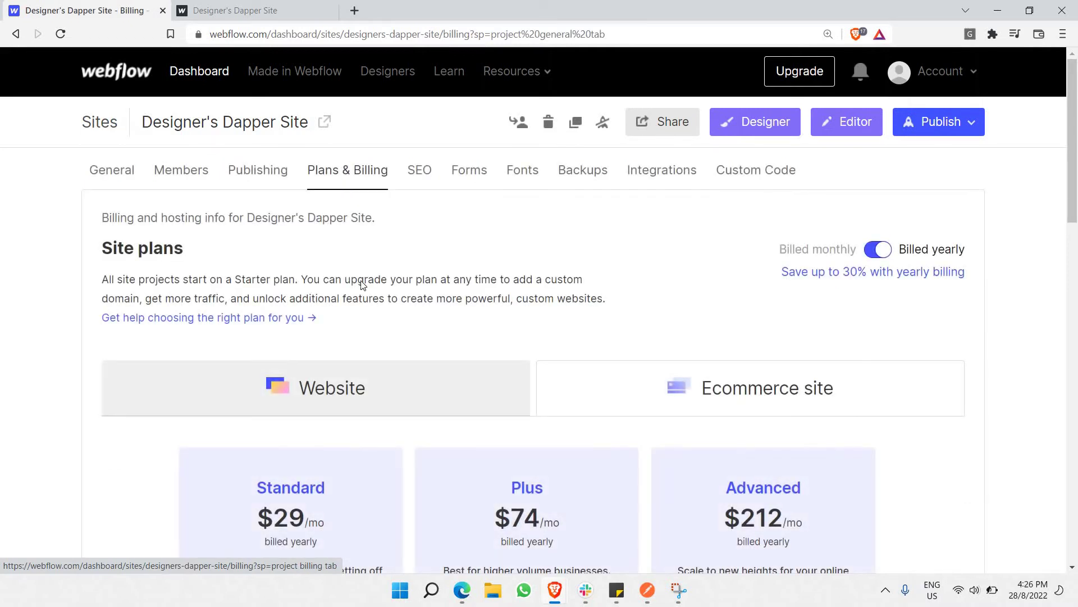
scroll(372, 295, "down", 5)
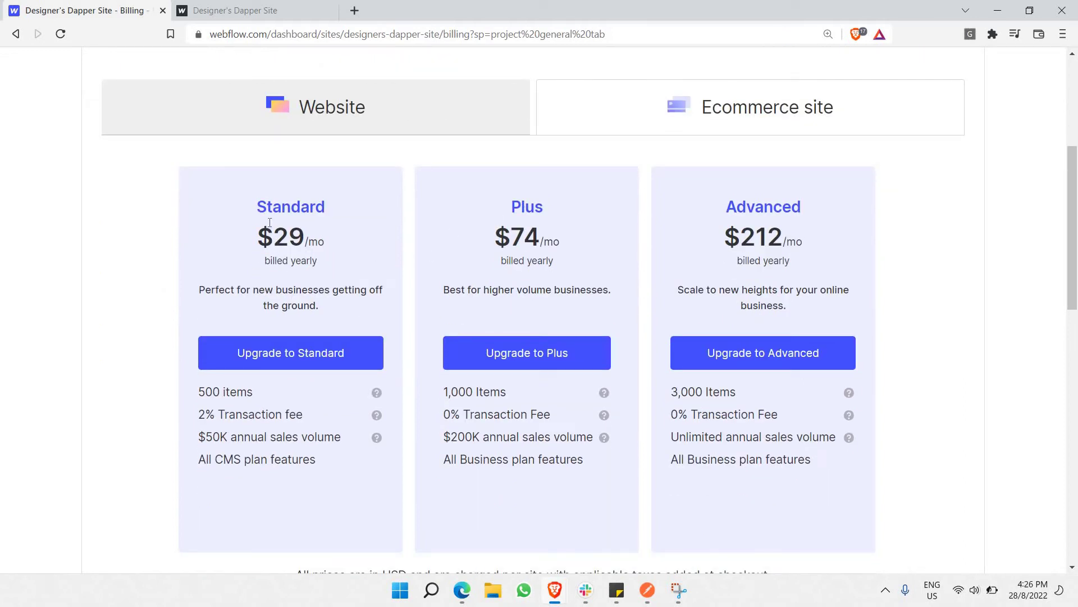
double_click(303, 238)
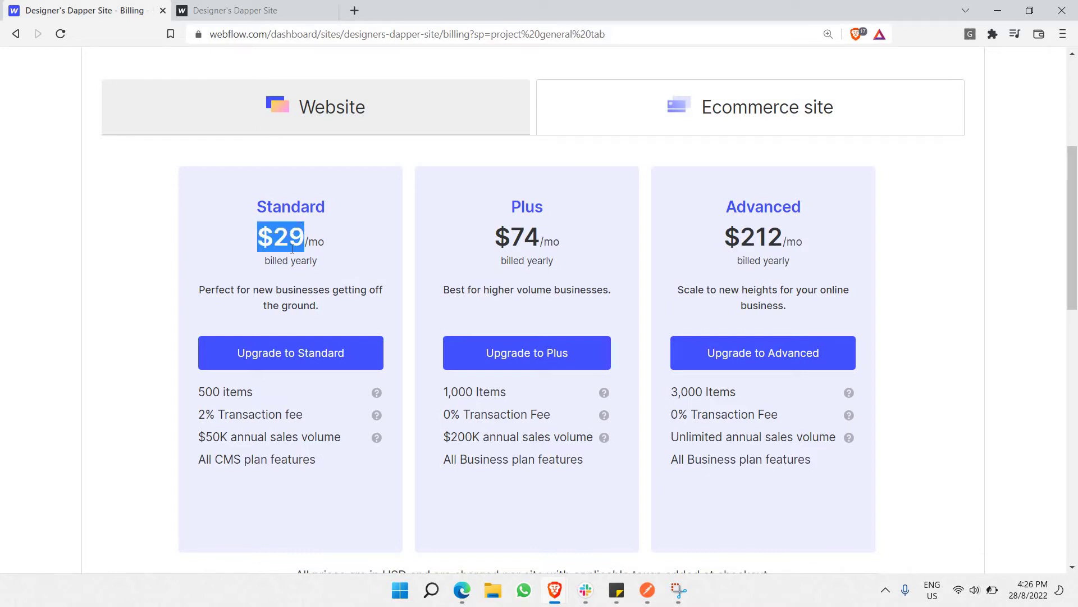
scroll(421, 205, "up", 5)
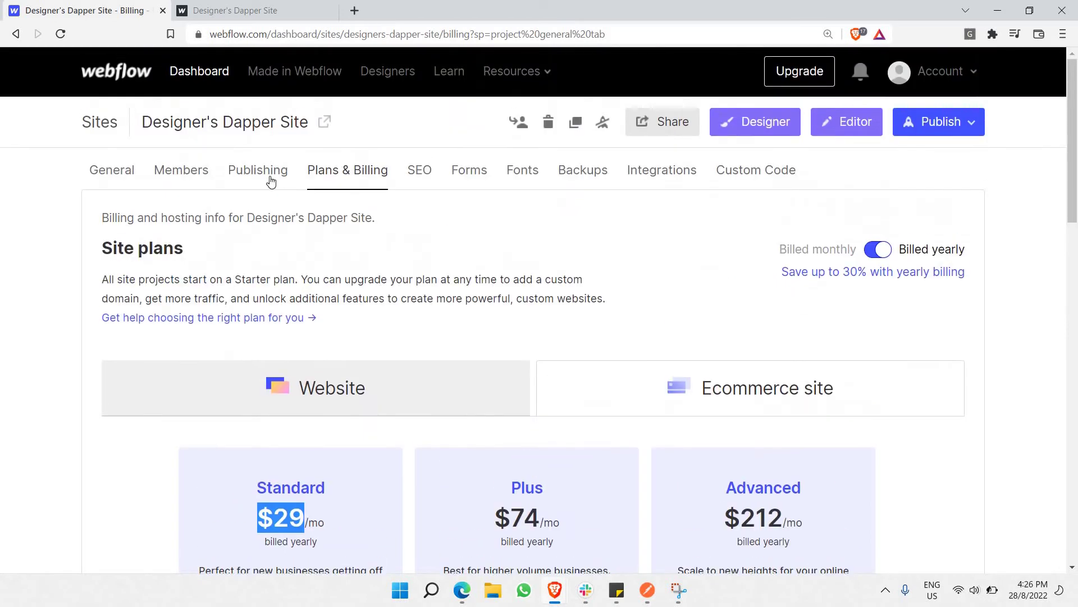
scroll(275, 199, "down", 9)
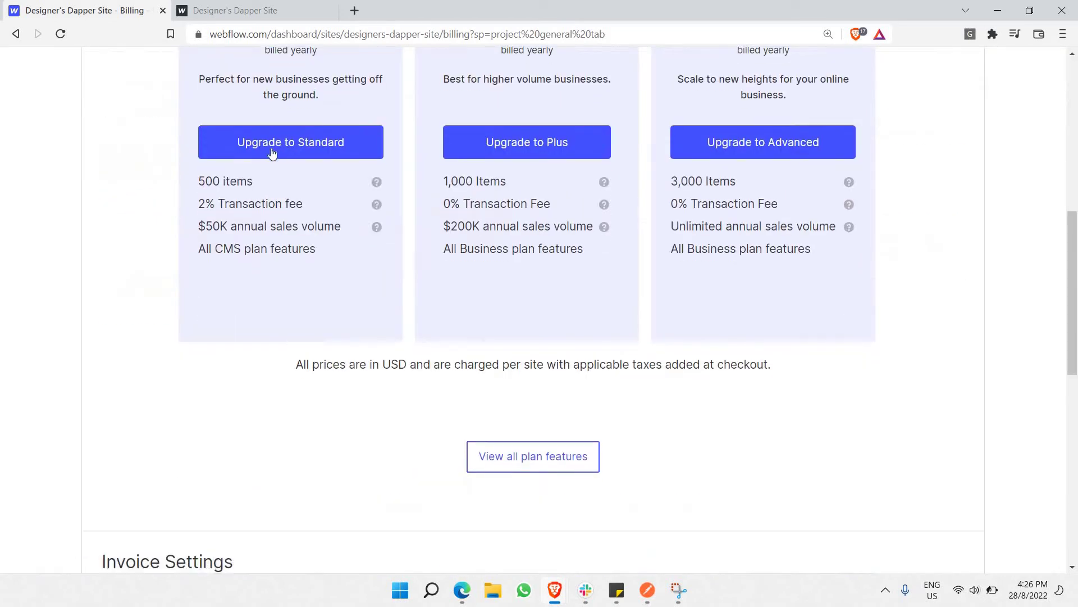
scroll(305, 143, "up", 9)
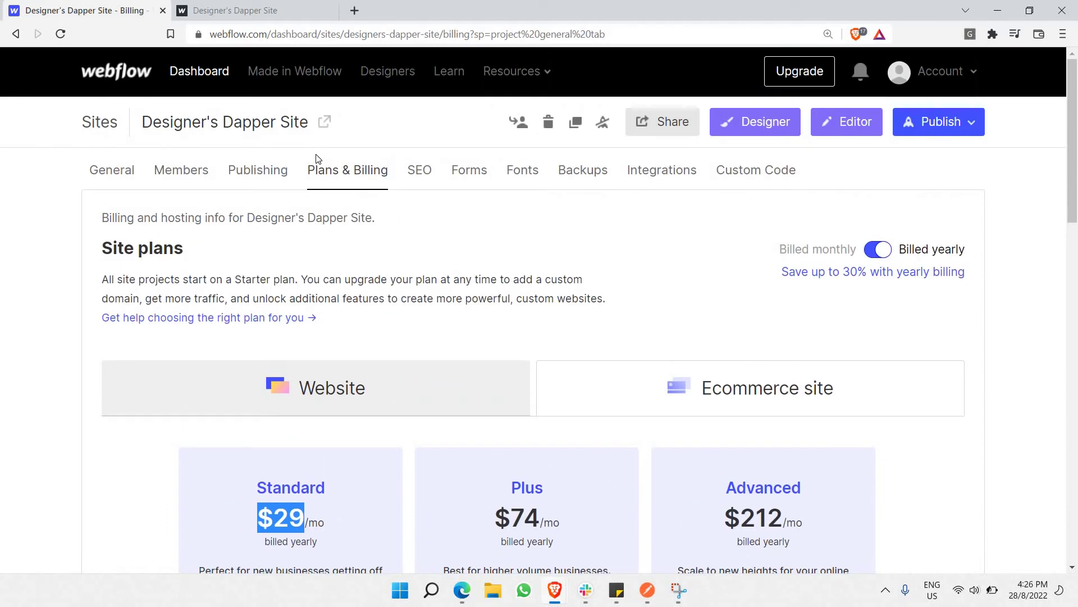
Open the Publishing tab and highlight the Custom Domains heading.
left_click(276, 181)
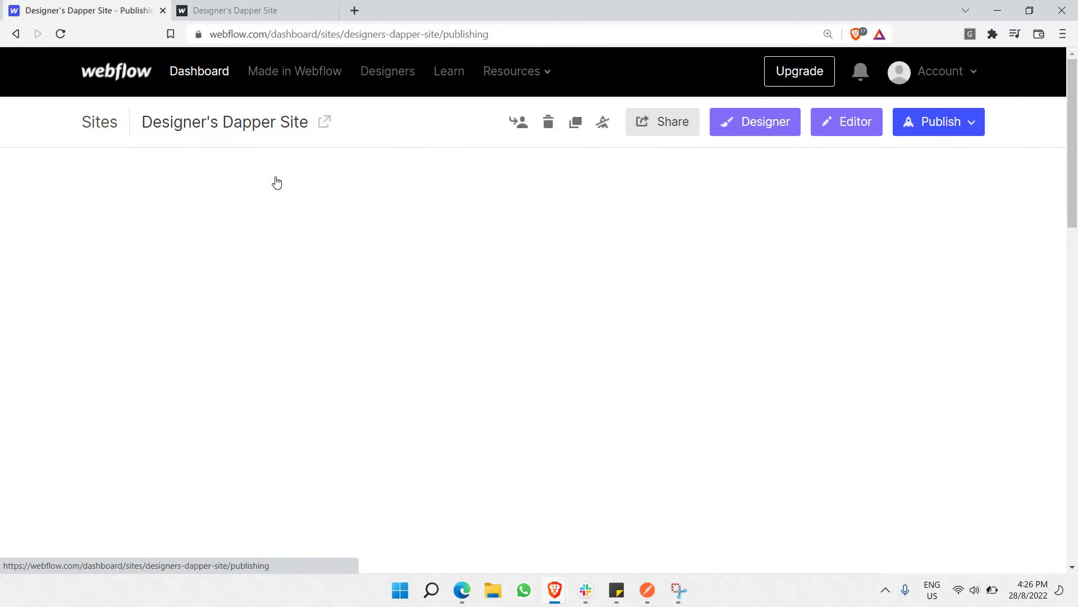
scroll(145, 191, "down", 1)
left_click_drag(114, 159, 233, 162)
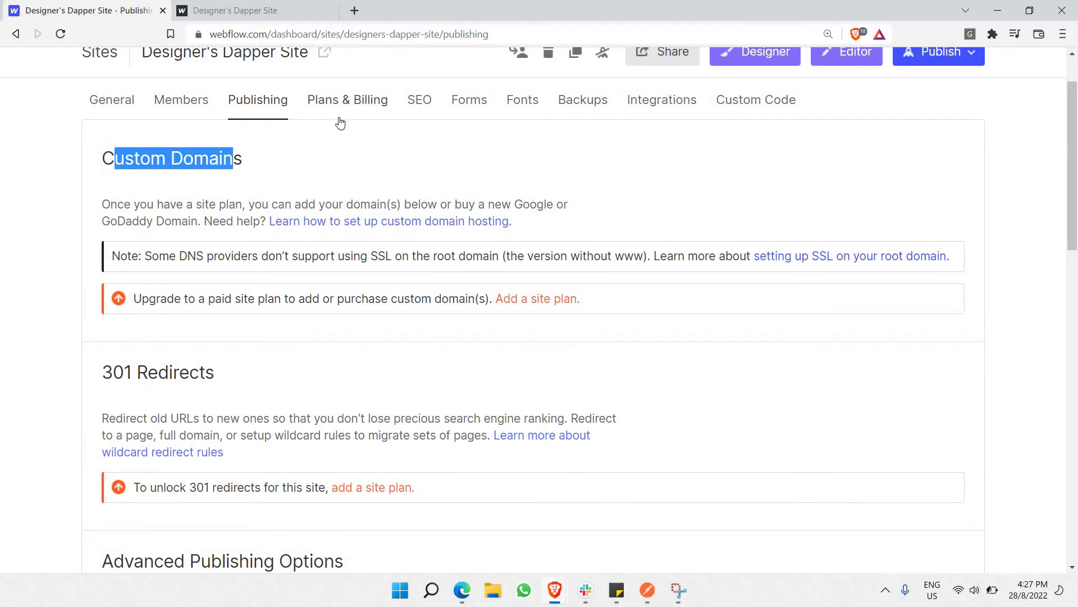
scroll(344, 115, "down", 1)
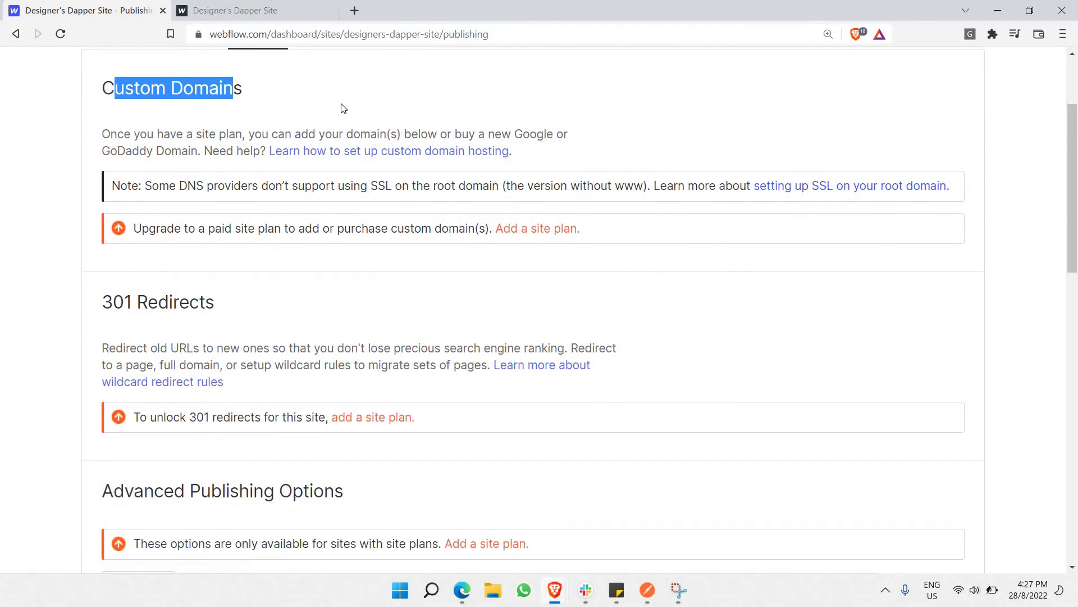
scroll(344, 112, "up", 2)
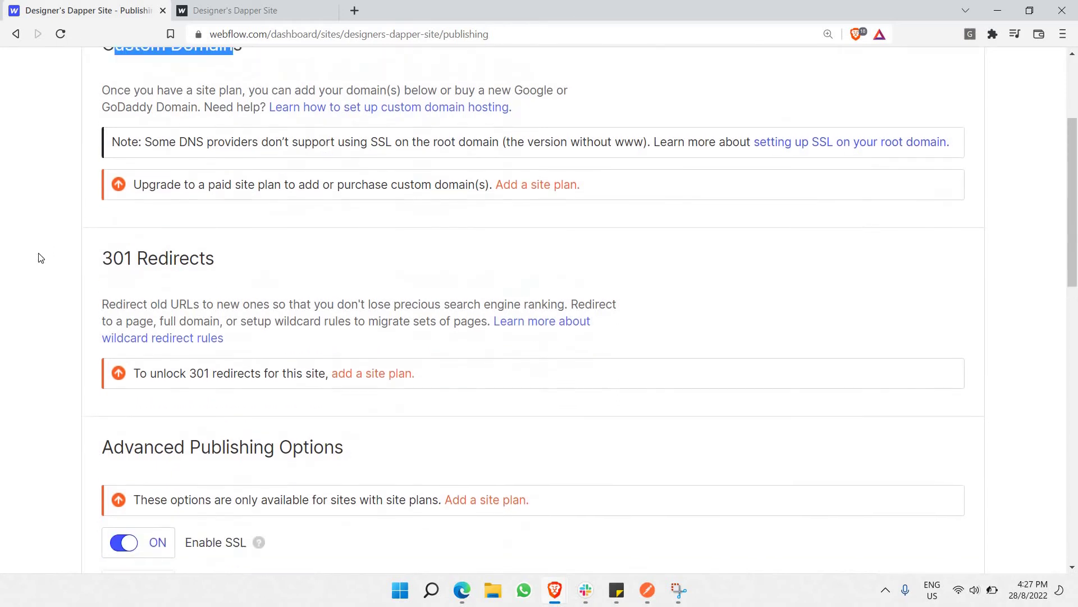
left_click_drag(102, 236, 233, 223)
Highlight the Enable SSL option and the Custom SSL Certificates heading, then return upward.
scroll(232, 223, "down", 8)
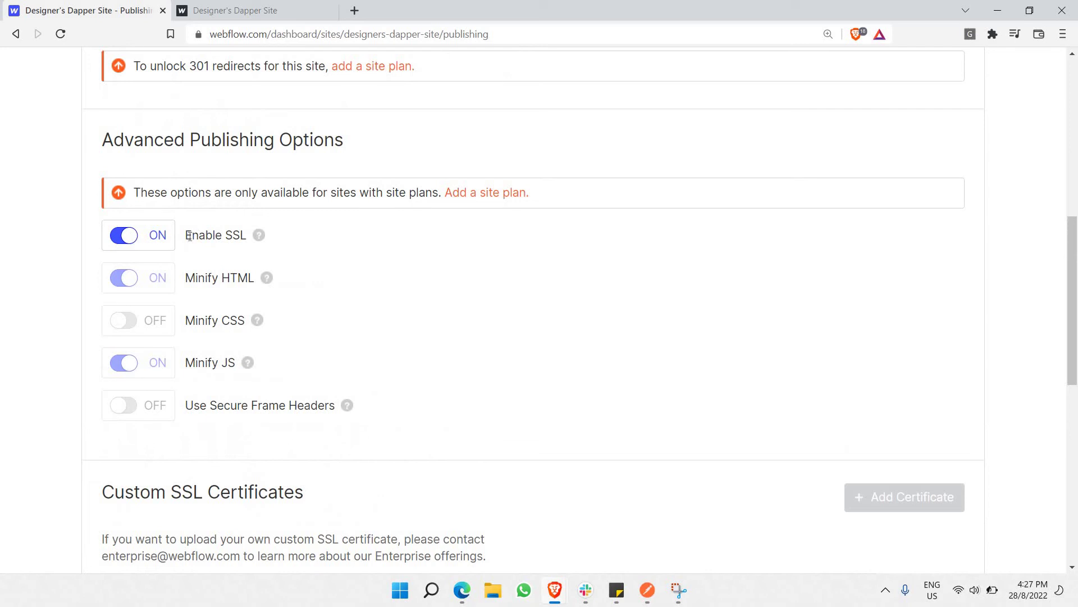
left_click_drag(190, 235, 246, 236)
scroll(205, 277, "down", 3)
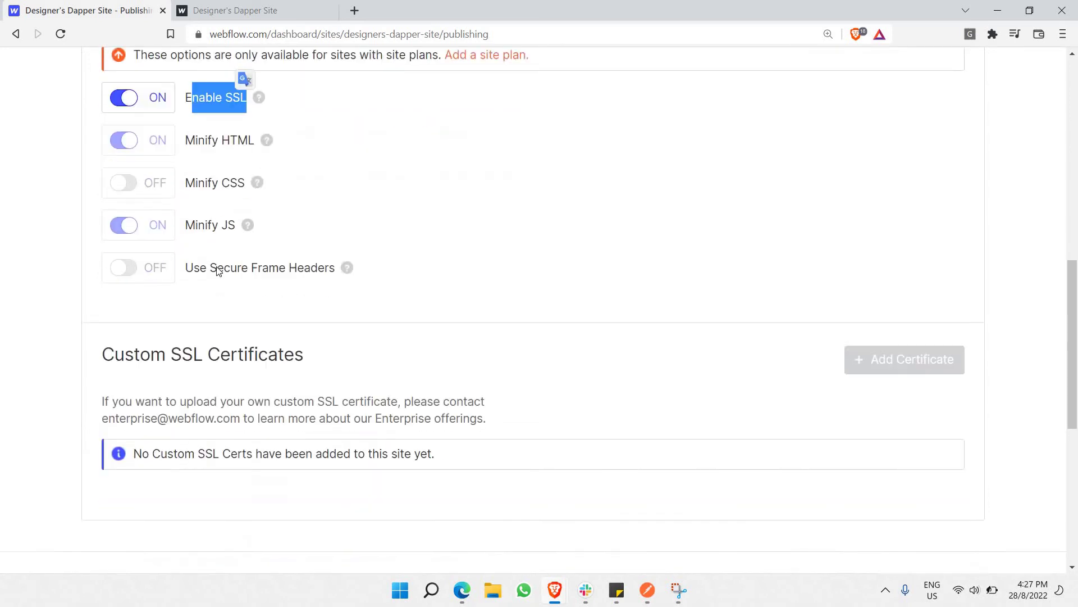
left_click_drag(199, 284, 102, 283)
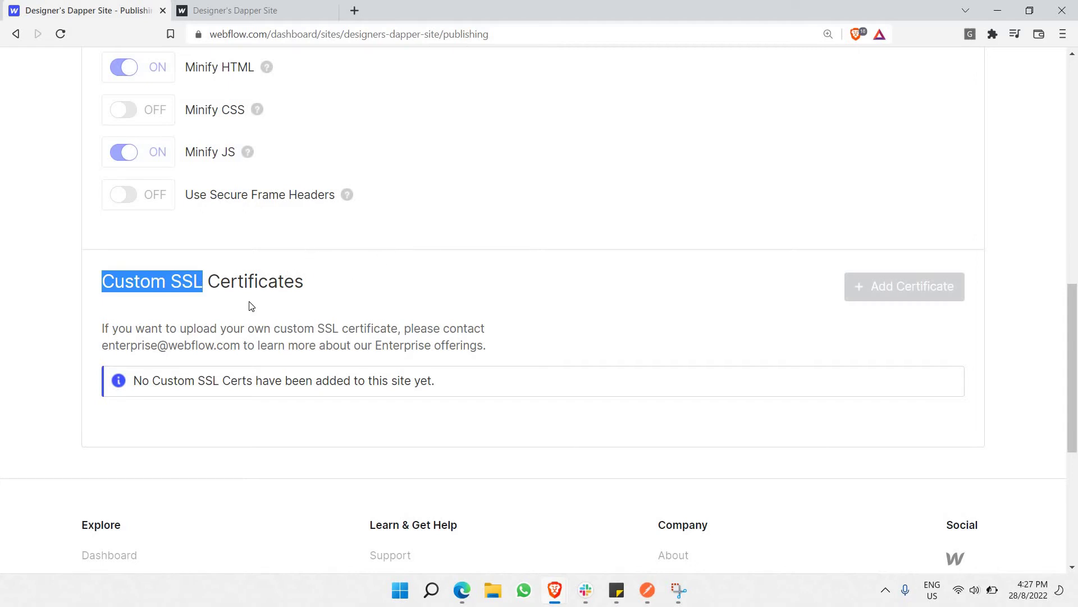
scroll(253, 308, "up", 10)
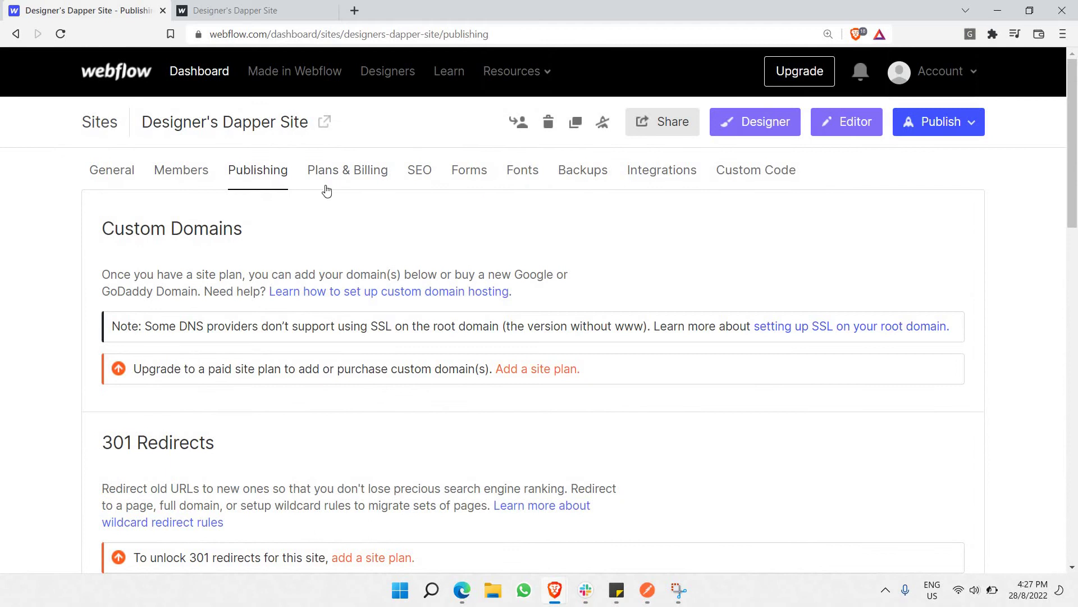
Open Plans & Billing and highlight the Ecommerce site plan label.
left_click(327, 181)
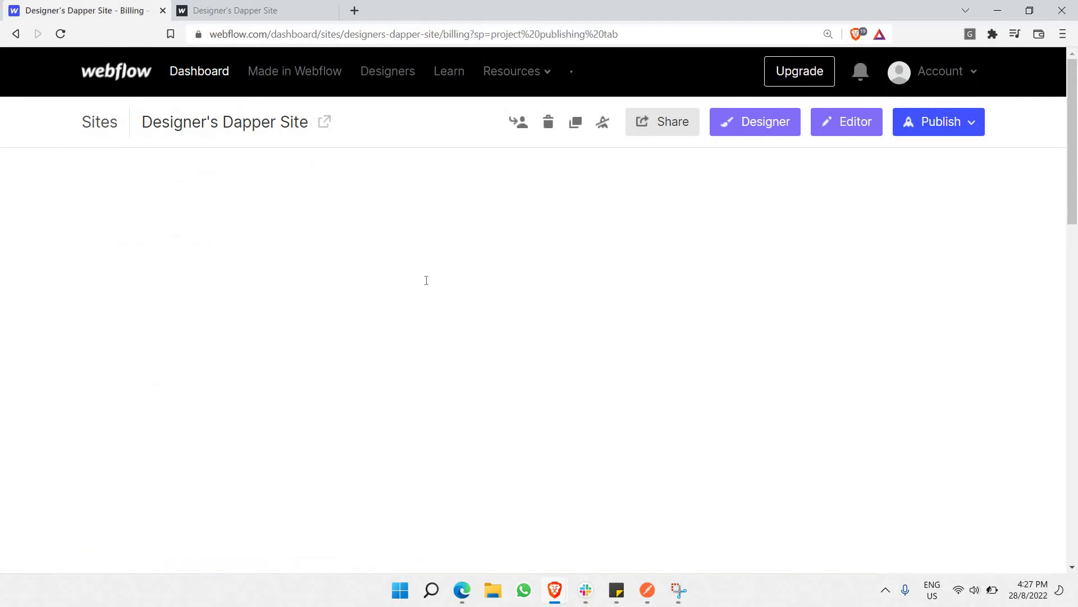
scroll(324, 327, "down", 4)
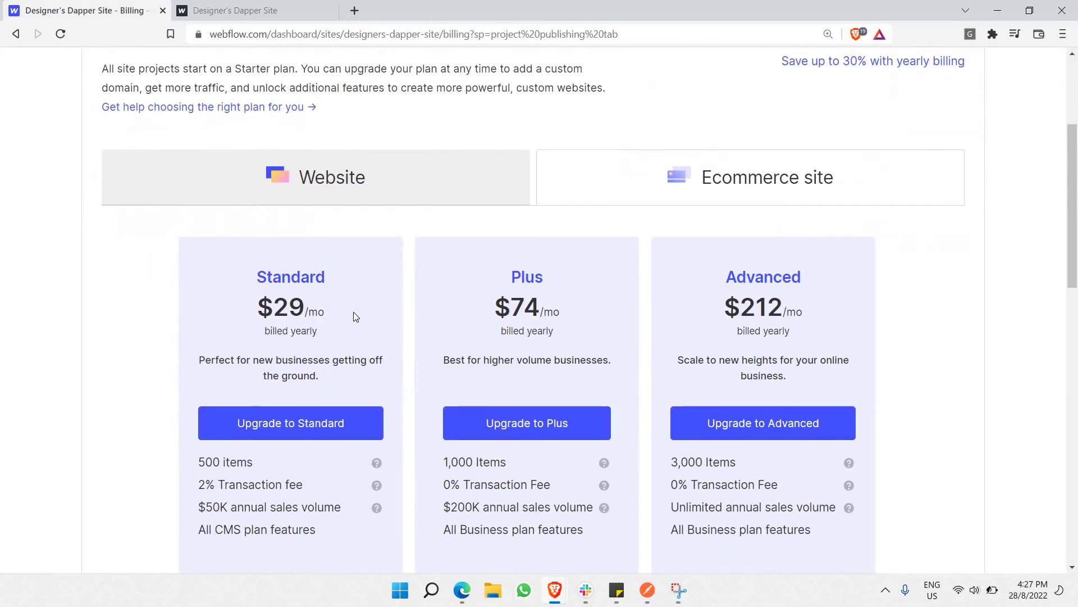
triple_click(833, 174)
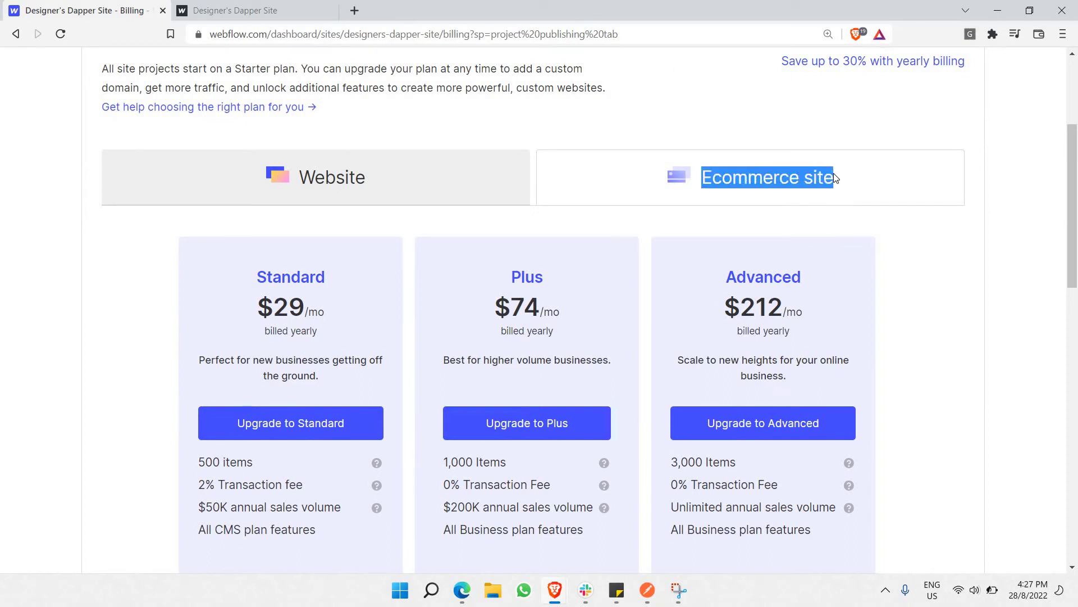
Switch to Website plans and highlight the Starter plan's $0 price.
left_click(472, 175)
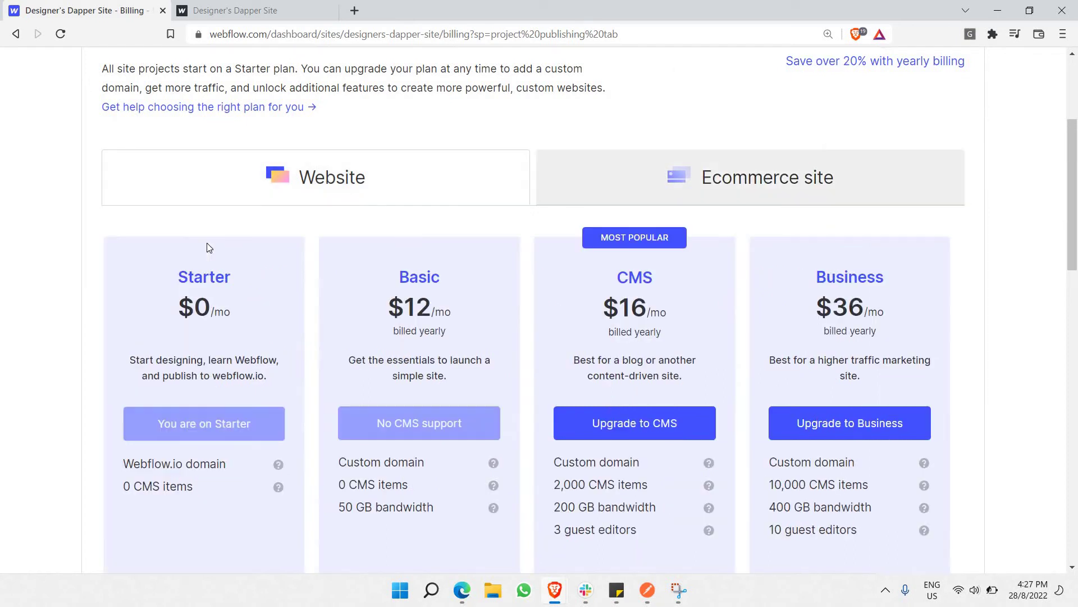
double_click(231, 301)
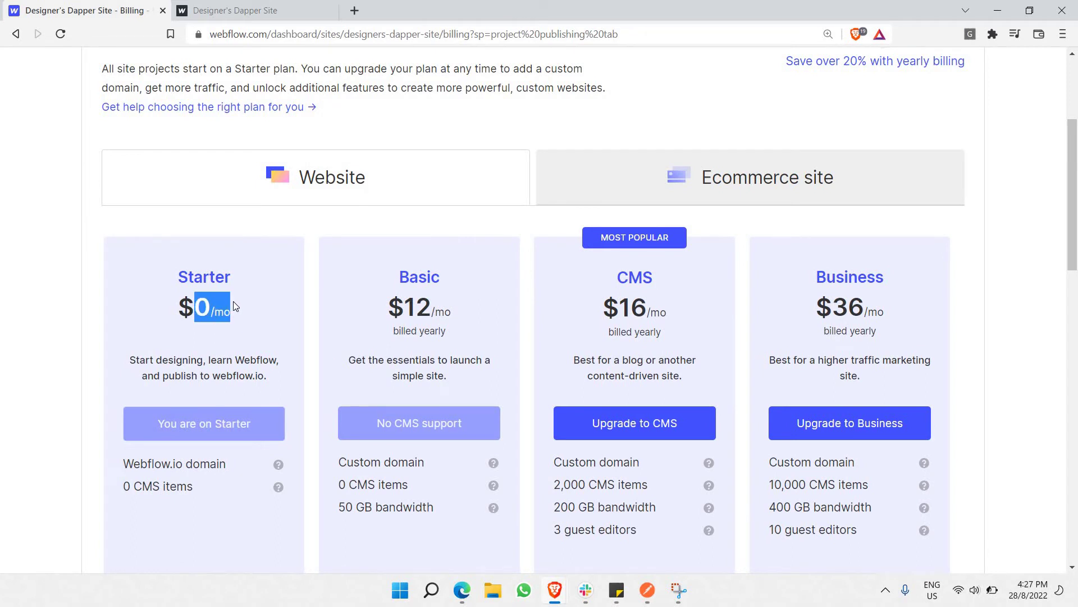
scroll(175, 370, "down", 3)
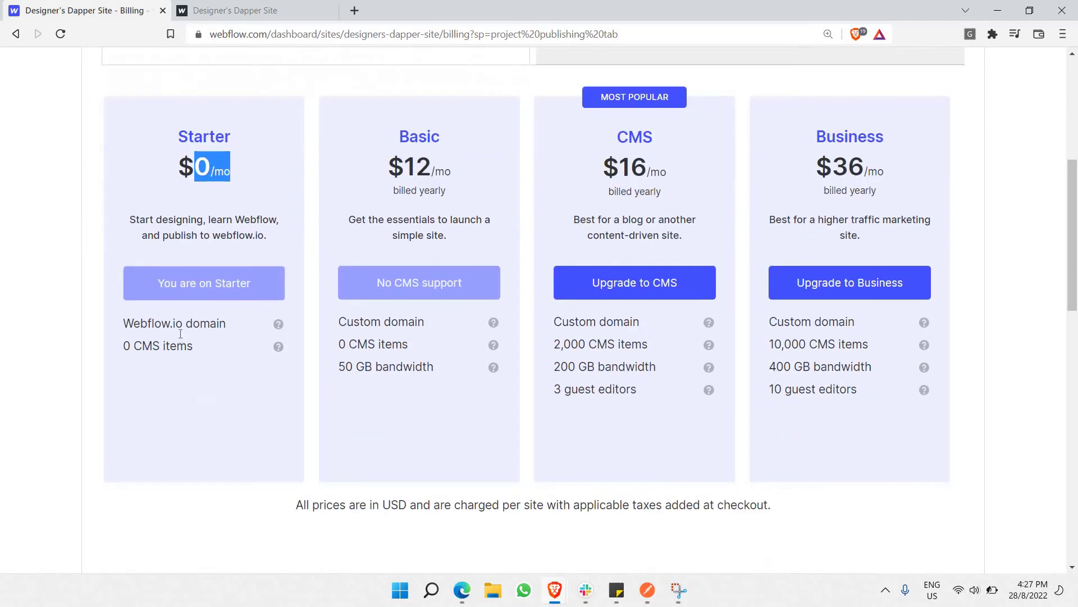
scroll(194, 358, "up", 5)
scroll(218, 342, "down", 4)
scroll(164, 234, "up", 5)
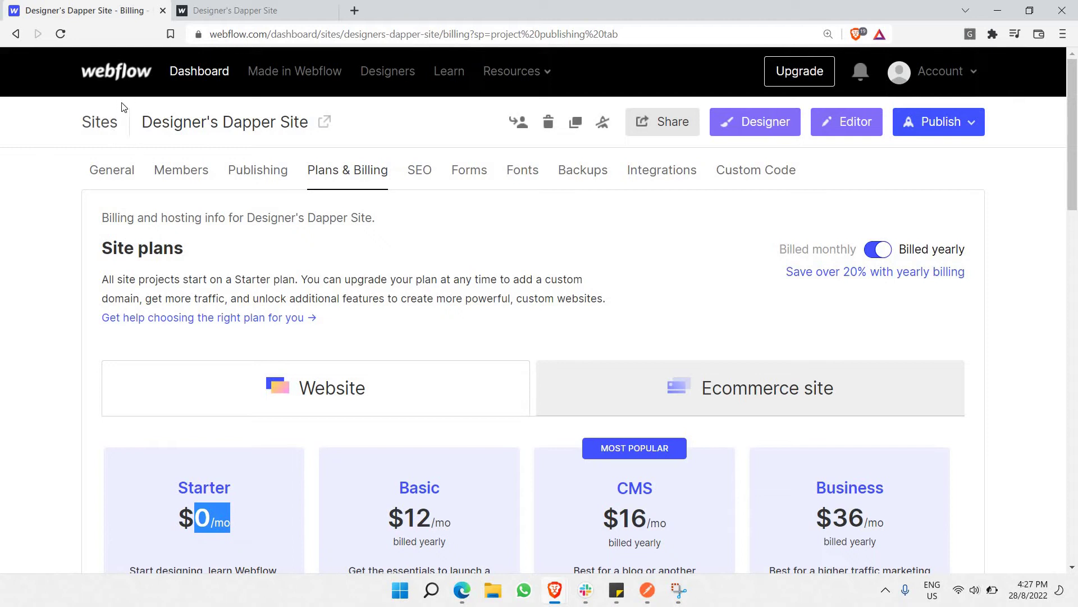
Go back through browser history to General settings and reopen the site in the Designer.
left_click(17, 34)
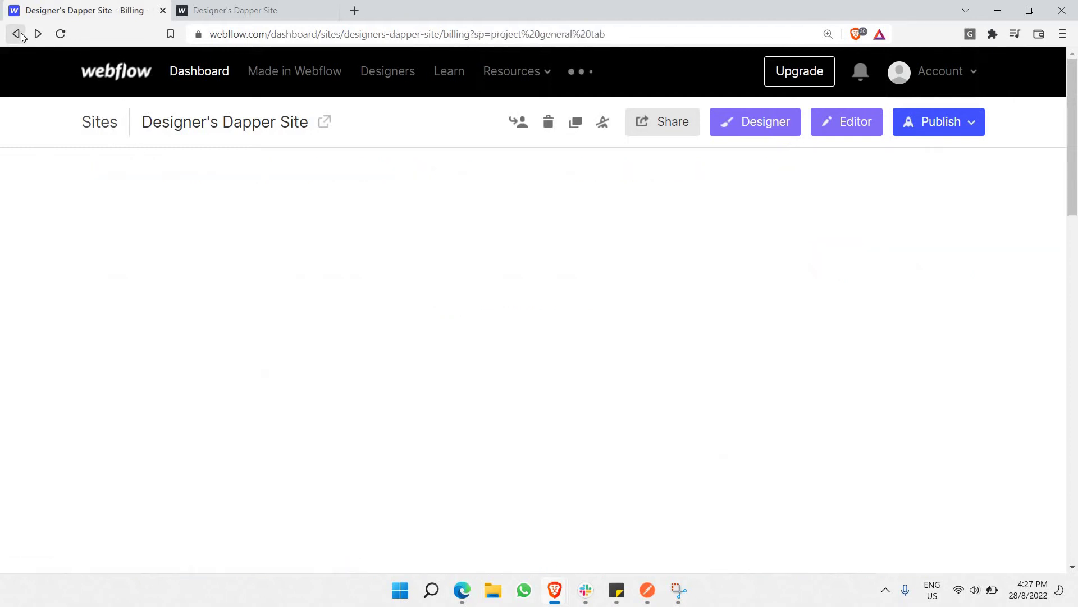
right_click(19, 34)
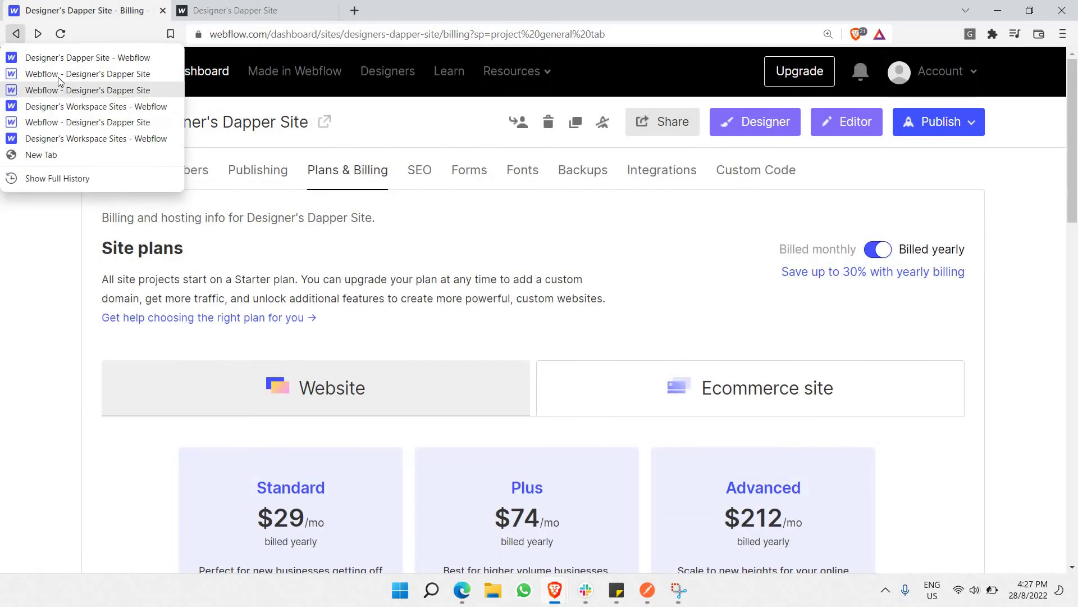
left_click(23, 35)
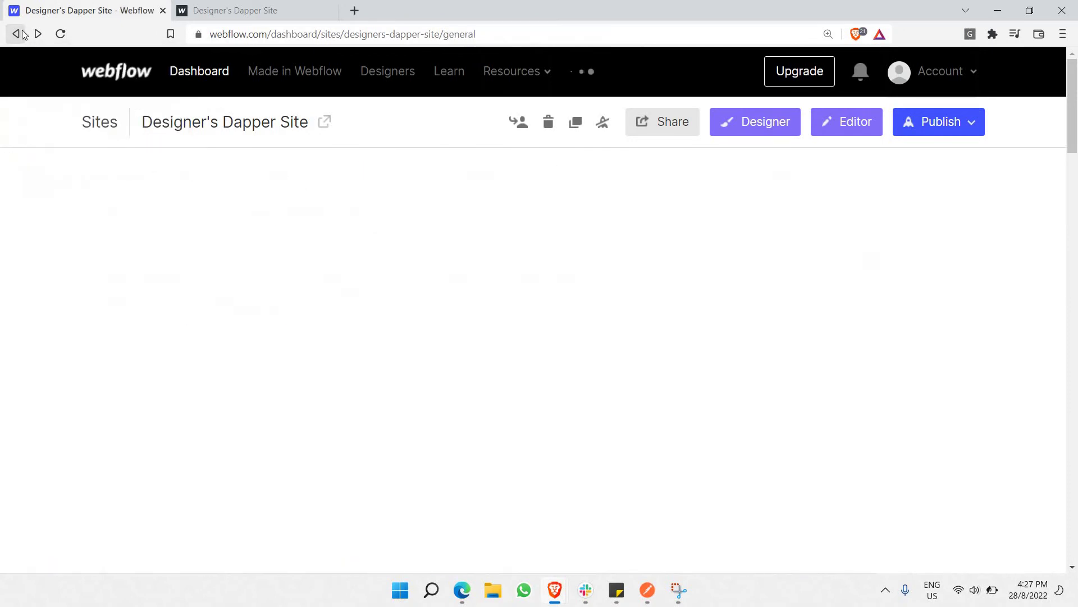
left_click(23, 34)
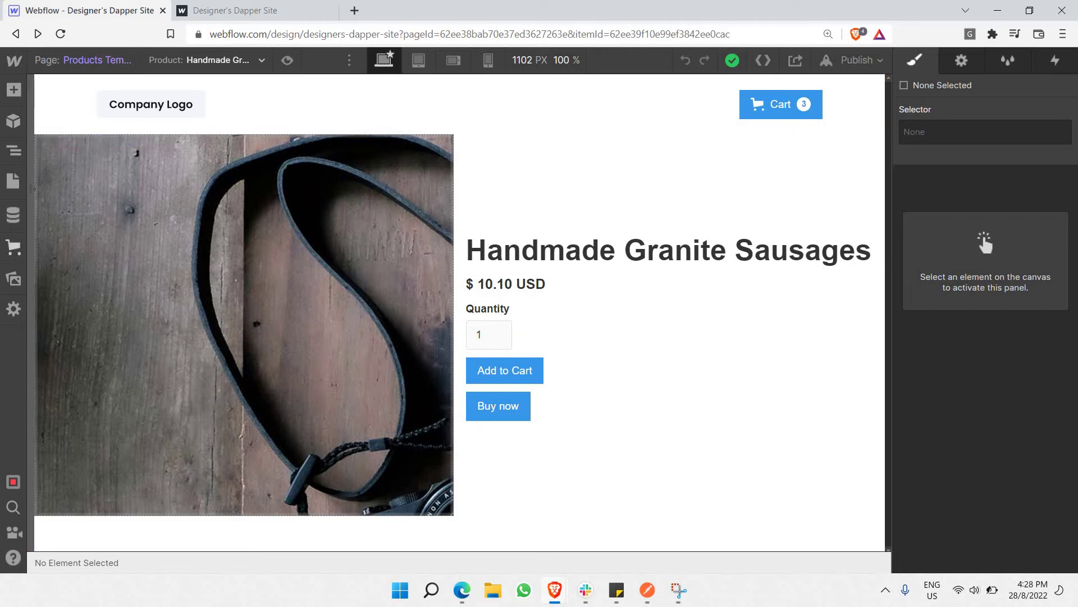
Open the Ecommerce panel's Setup guide and scroll to the Launch your store checklist.
left_click(14, 250)
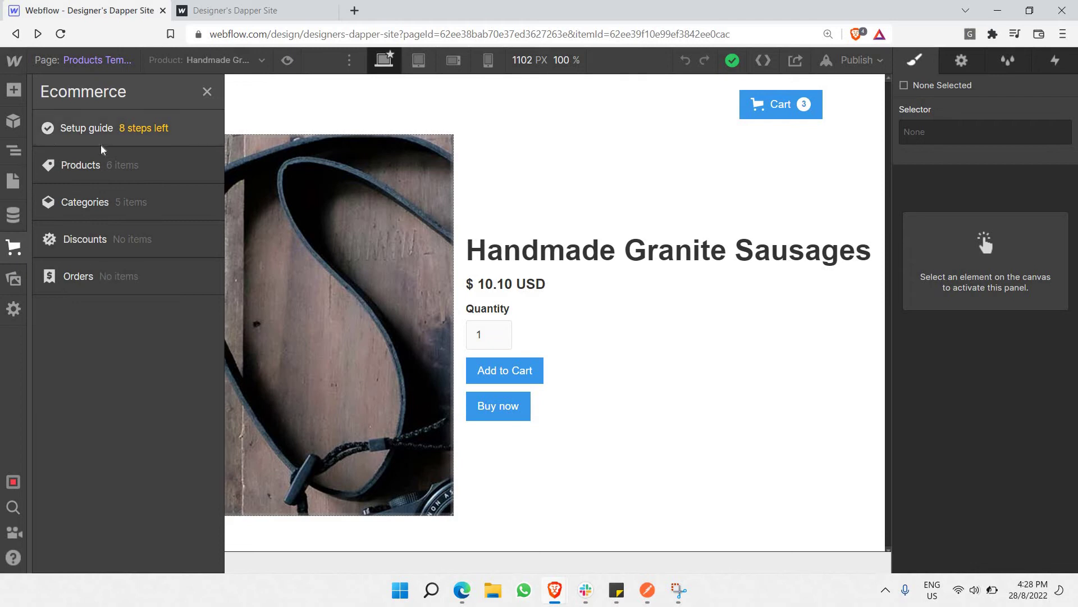
left_click(141, 138)
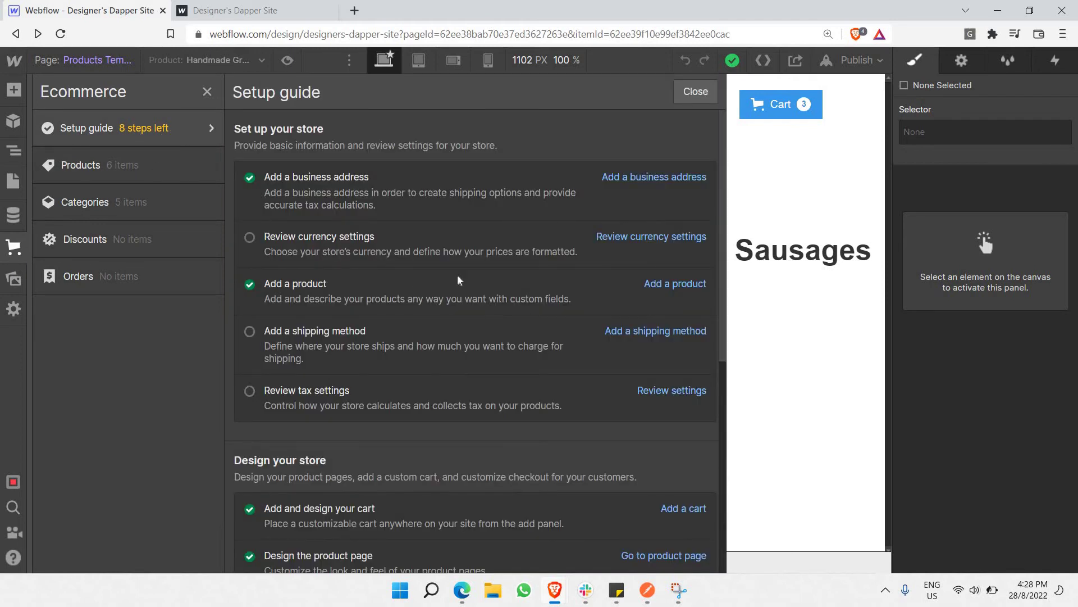
scroll(455, 290, "down", 7)
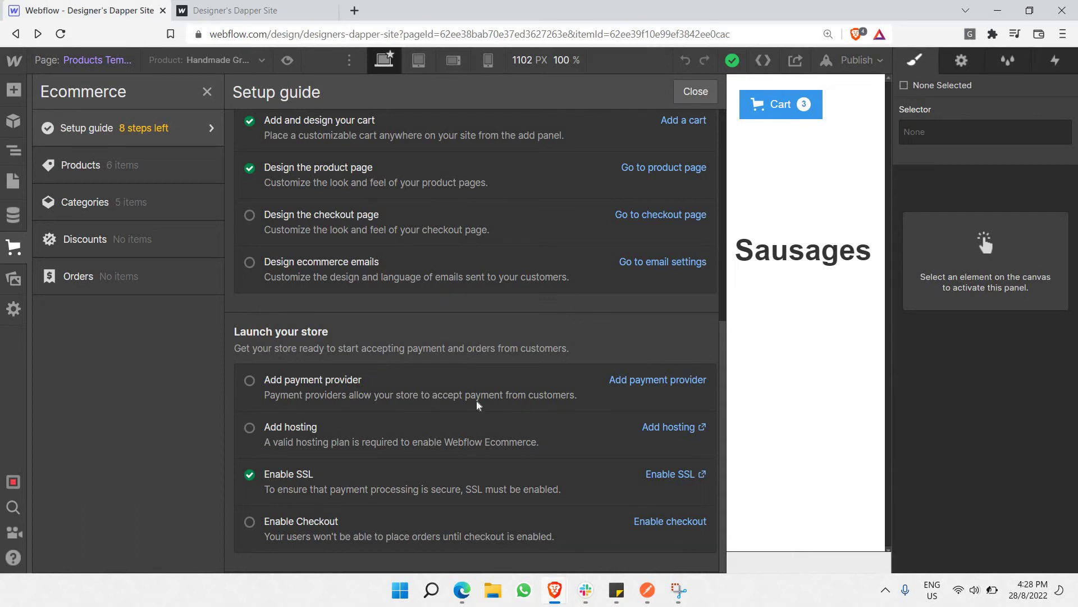
Choose Add payment provider to reach the Stripe and PayPal payment settings.
left_click(663, 381)
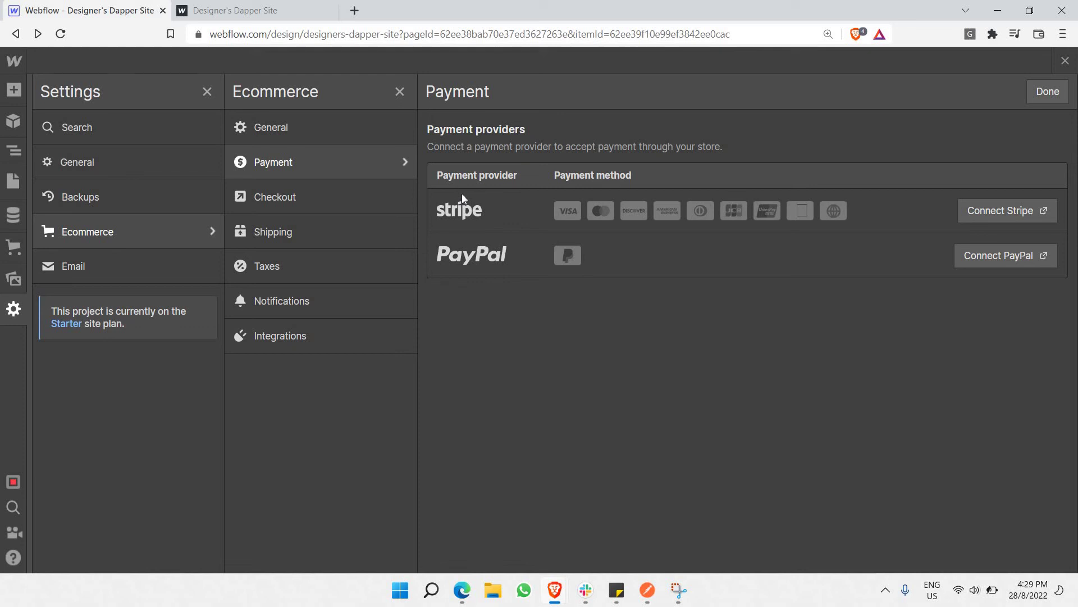
Show Checkout settings and highlight the message that checkout is disabled.
left_click(282, 201)
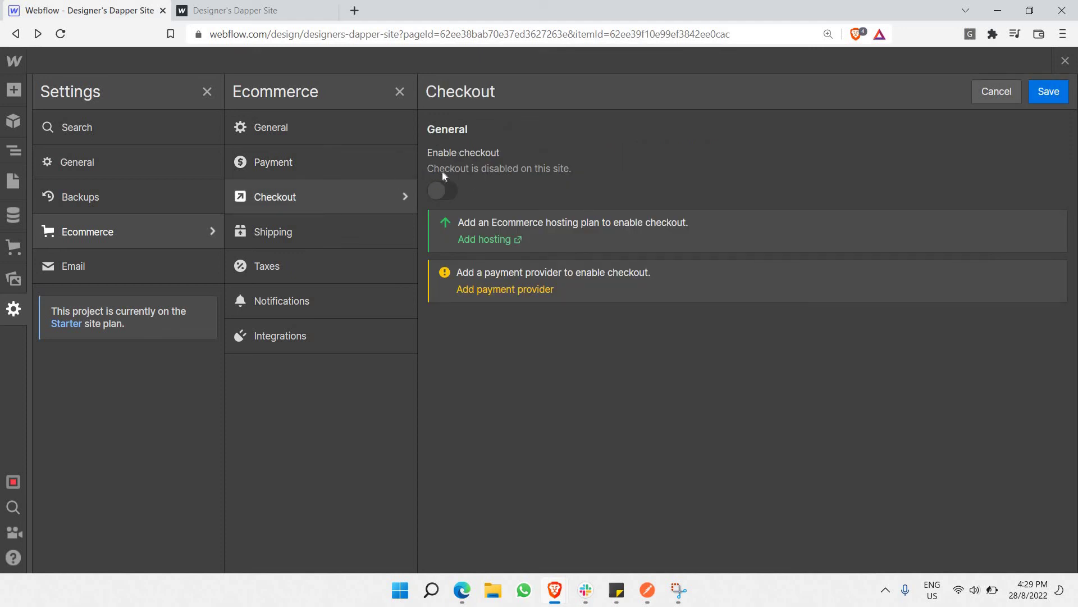
left_click_drag(448, 171, 462, 179)
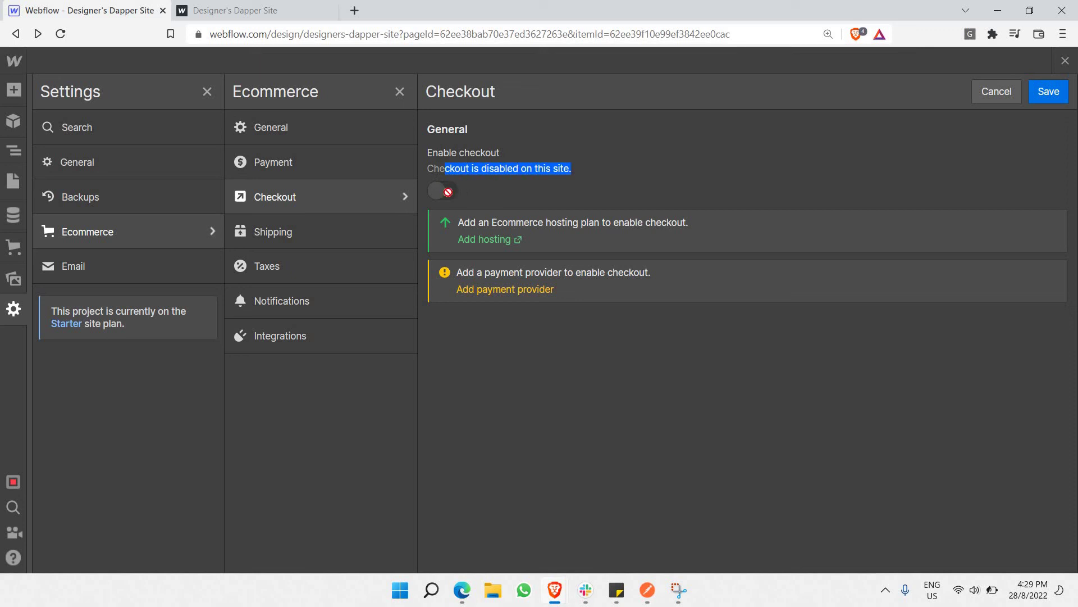
triple_click(475, 148)
left_click(475, 149)
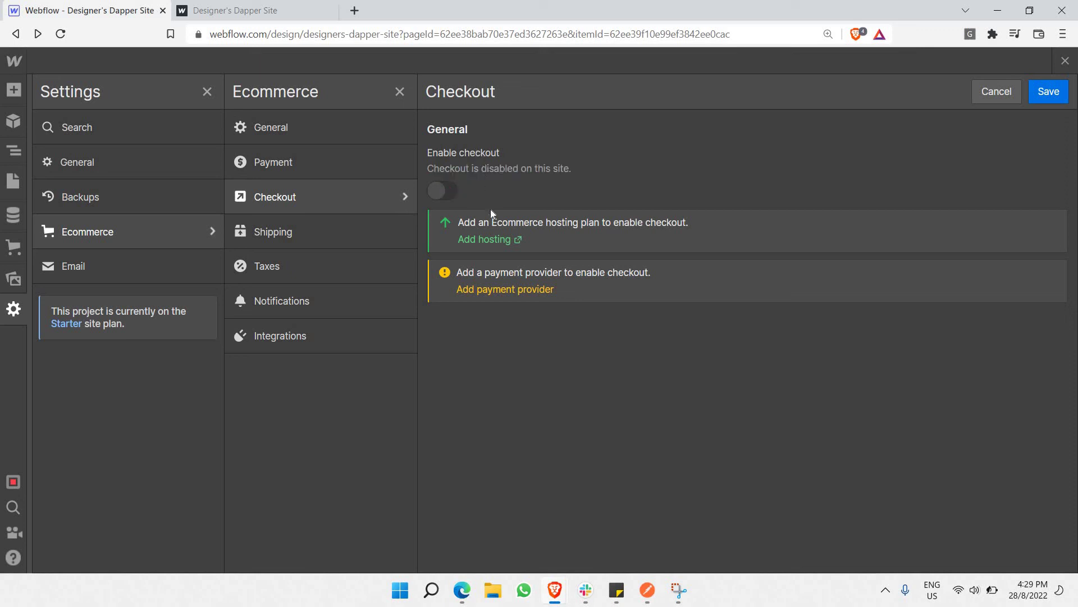